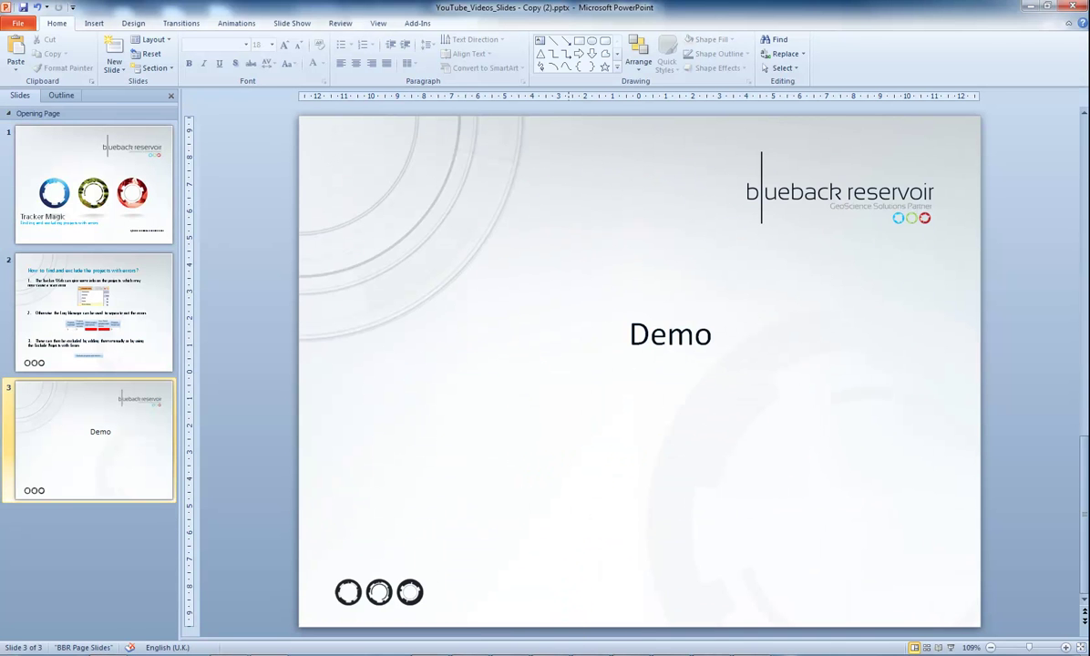
Leave the PowerPoint Demo slideshow and bring the TrackerWeb 5.0 dashboard to the front
key("alt+Tab")
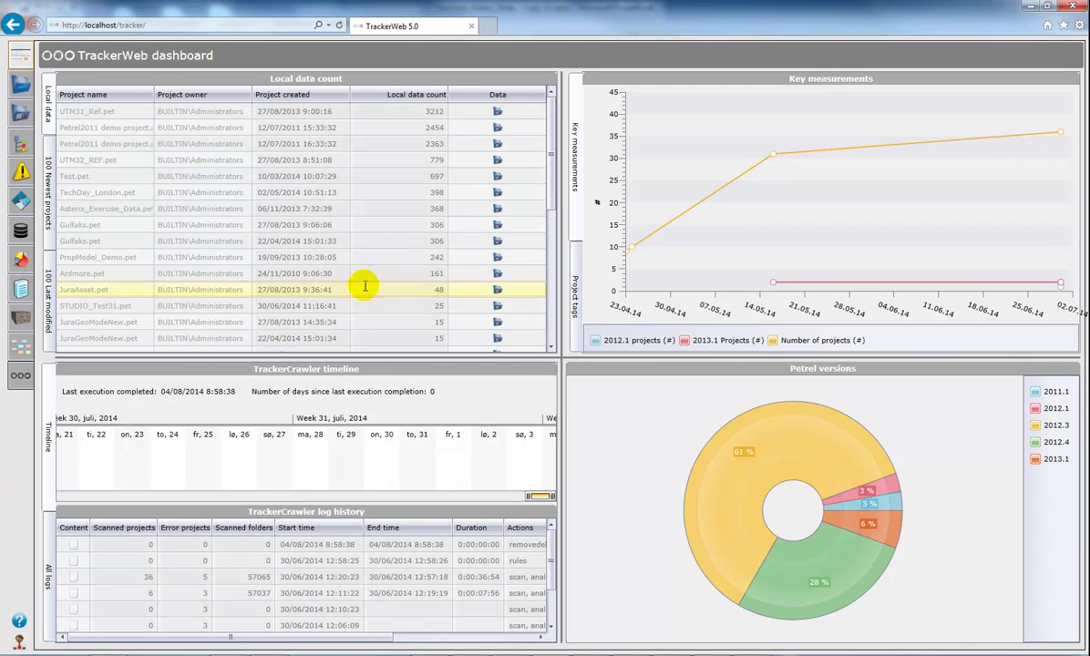
Show the Projects table in the Scan status view
left_click(22, 84)
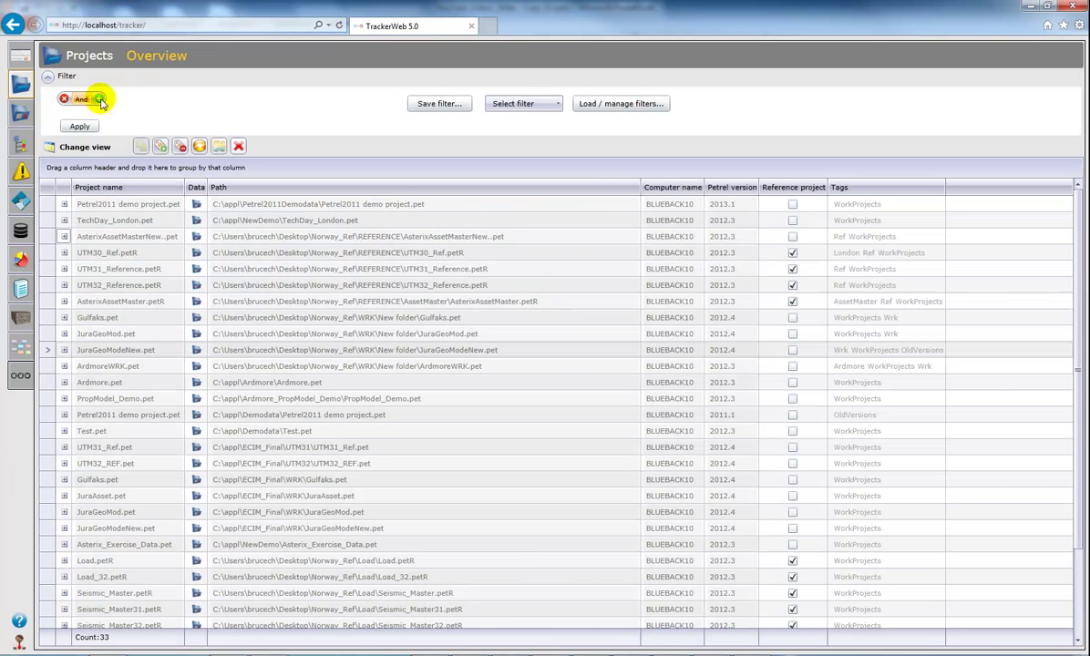
left_click(85, 148)
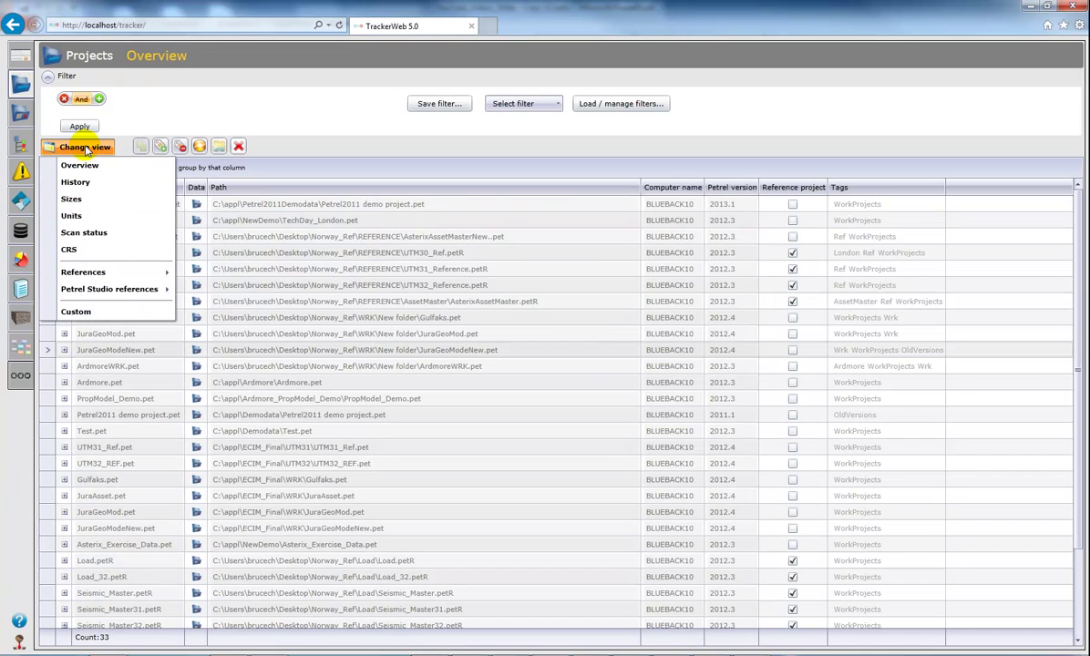
left_click(85, 234)
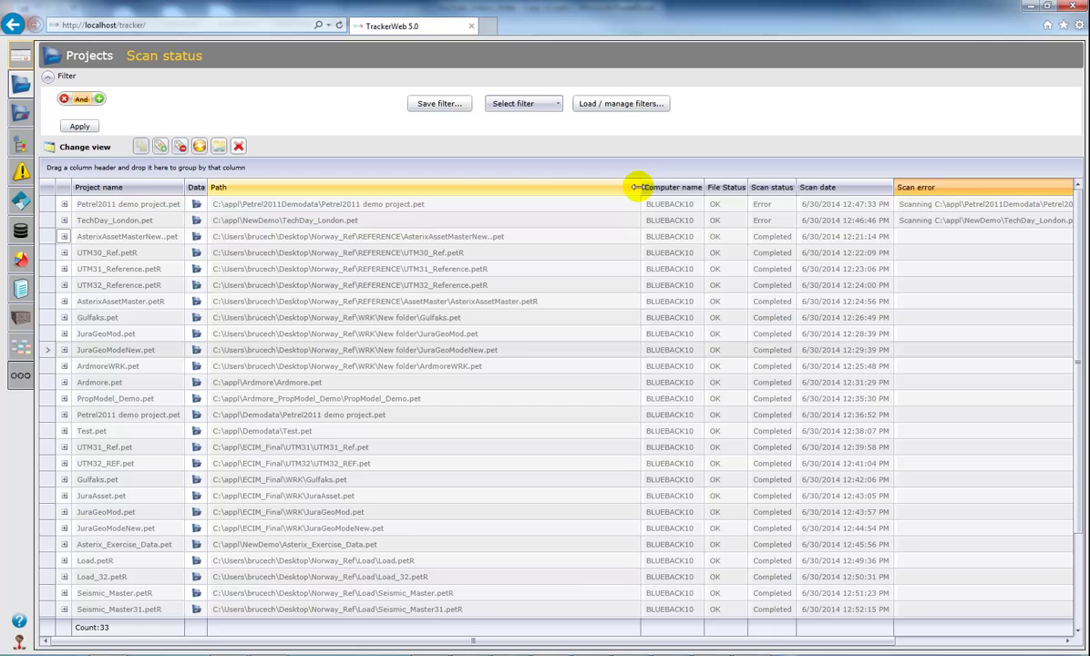
Resize columns to read the Error status and scan error message for TechDay_London.pet
left_click_drag(635, 187, 516, 187)
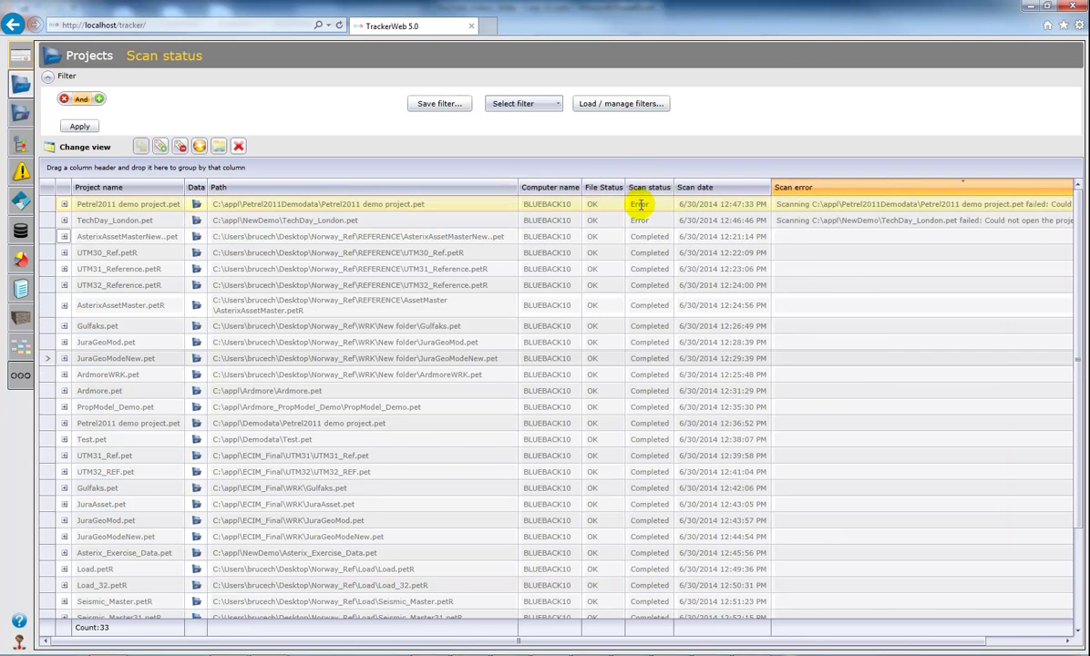
left_click(638, 220)
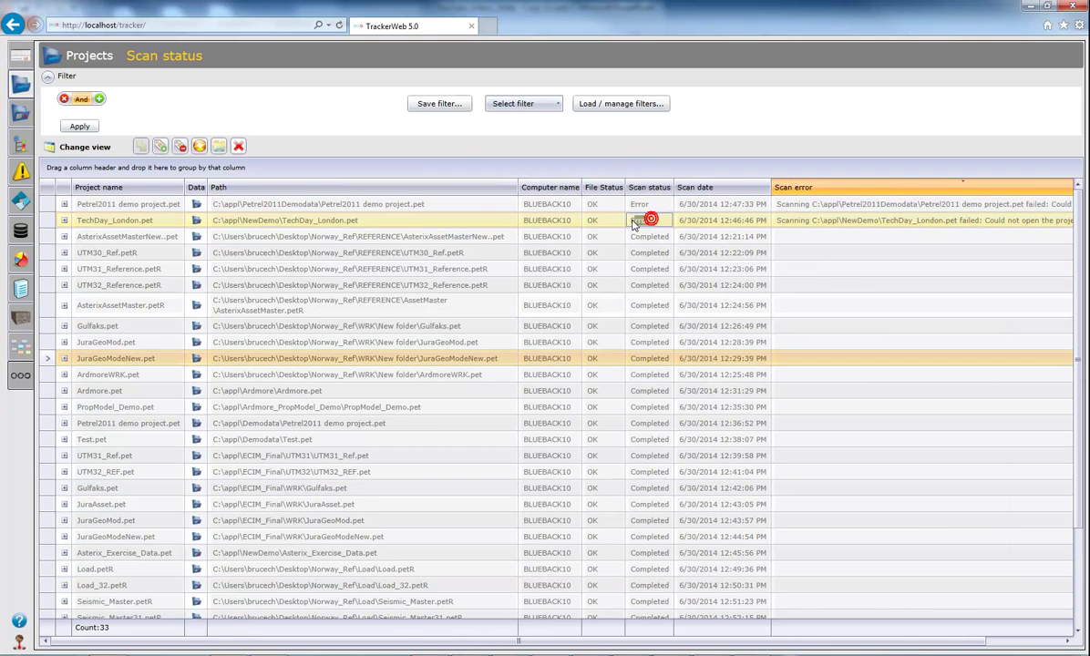
left_click(656, 225)
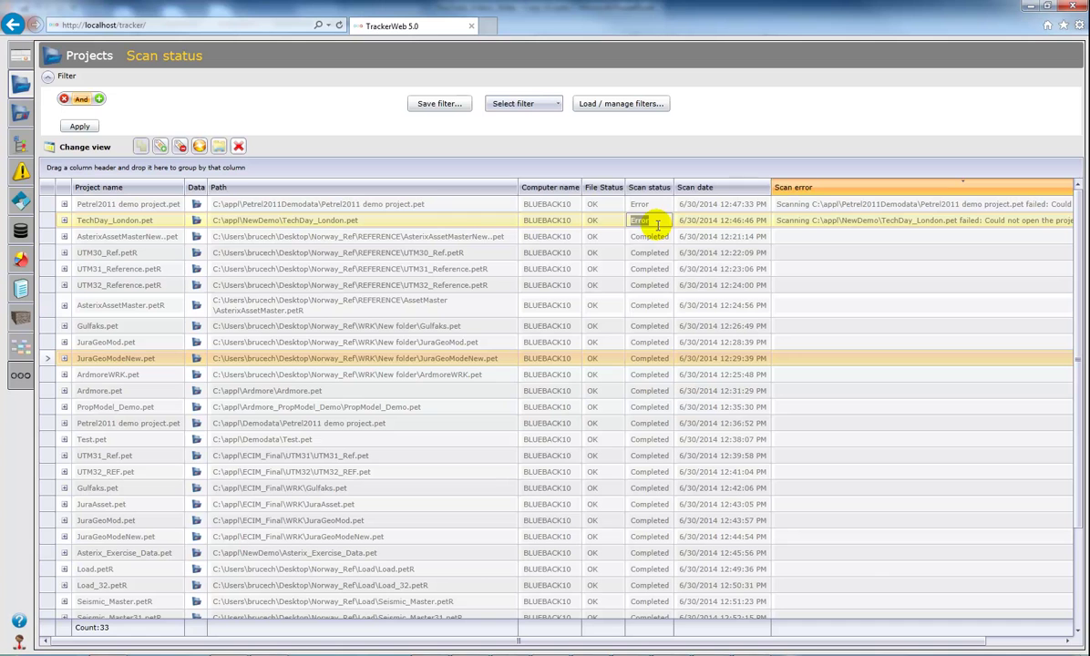
left_click(651, 223)
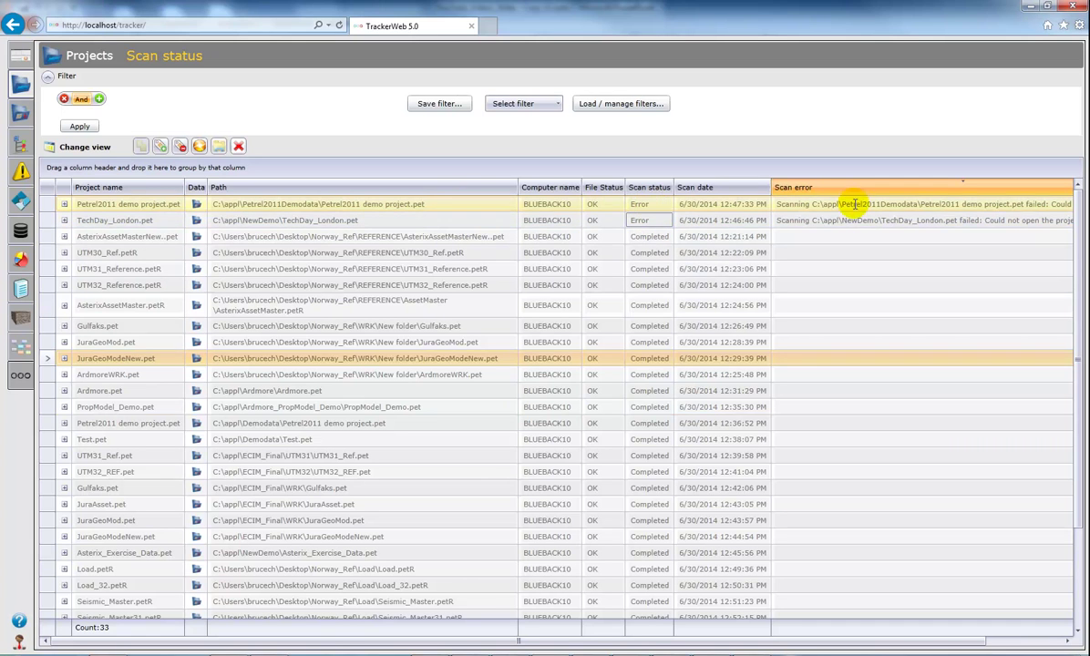
left_click_drag(823, 641, 957, 643)
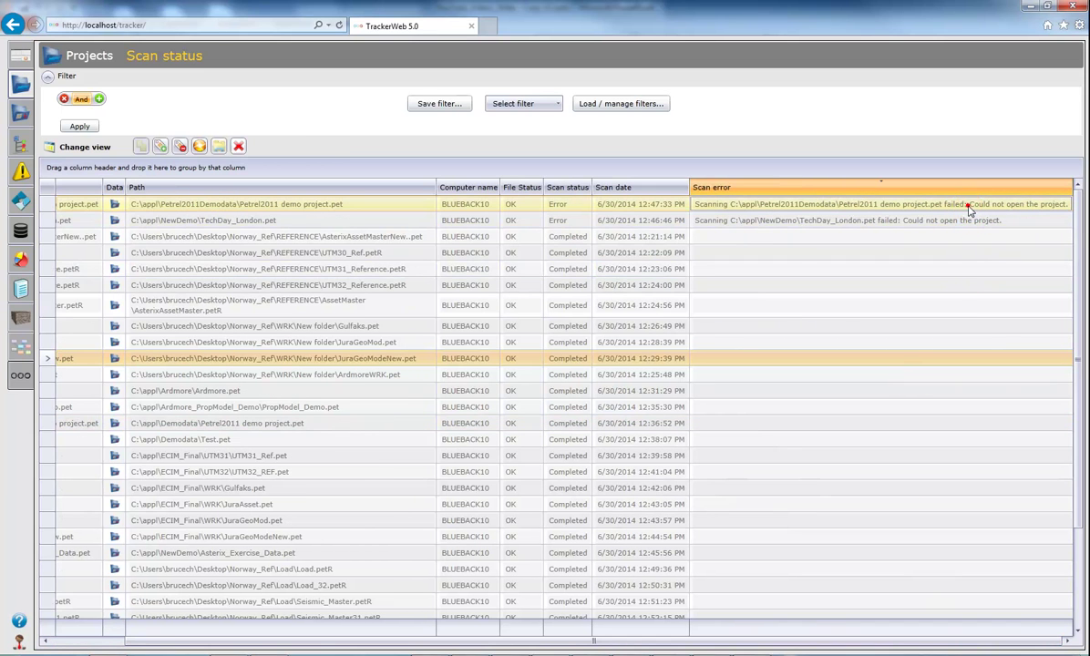
left_click_drag(967, 205, 1067, 206)
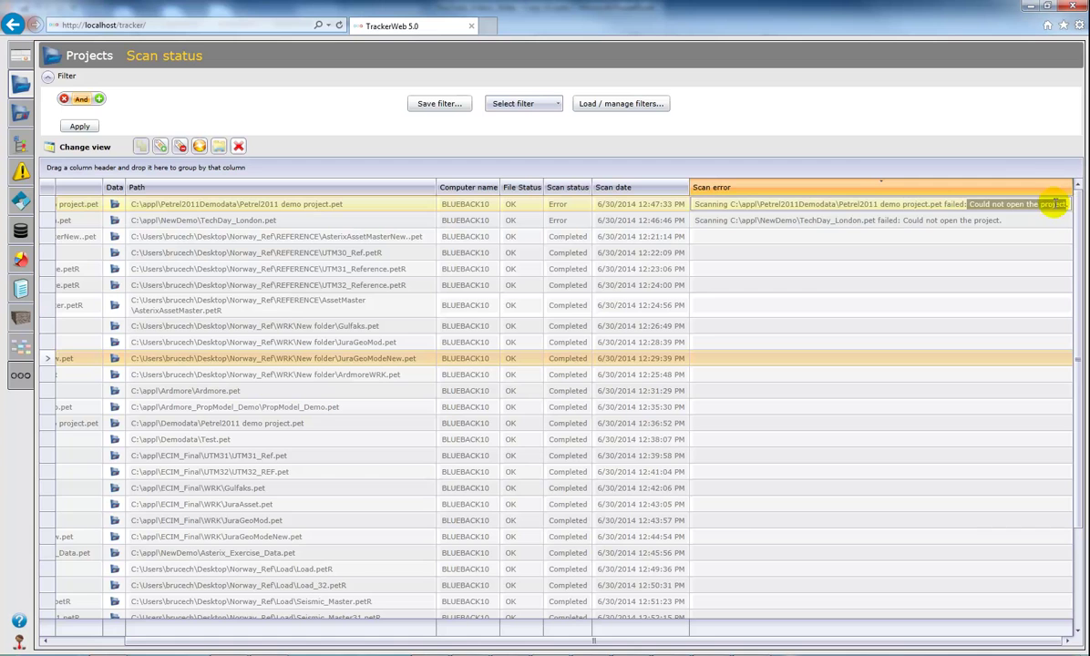
left_click(857, 218)
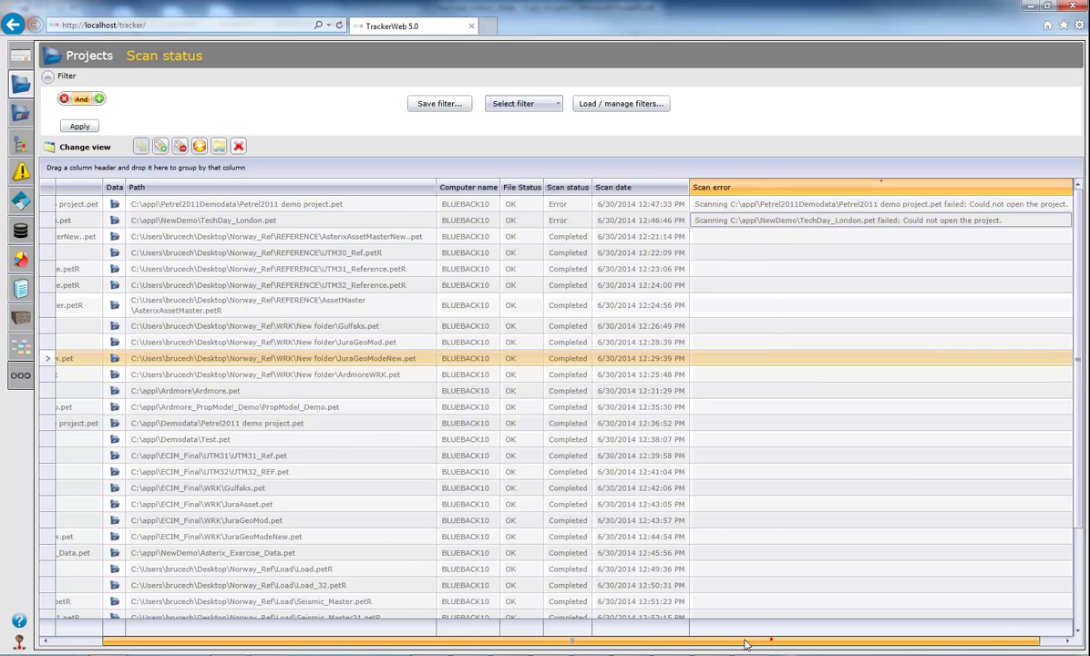
left_click_drag(612, 630, 537, 630)
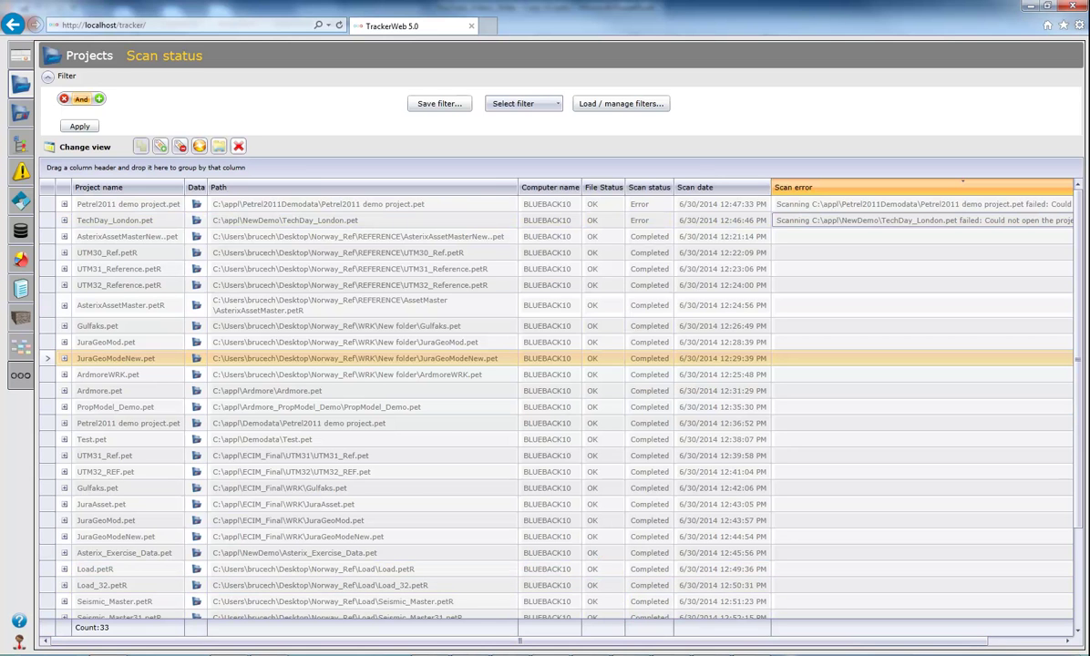
Bring TrackerAdmin forward and select TrackerTest Run 3 (04/08/2014) in the Log manager
mouse_move(629, 648)
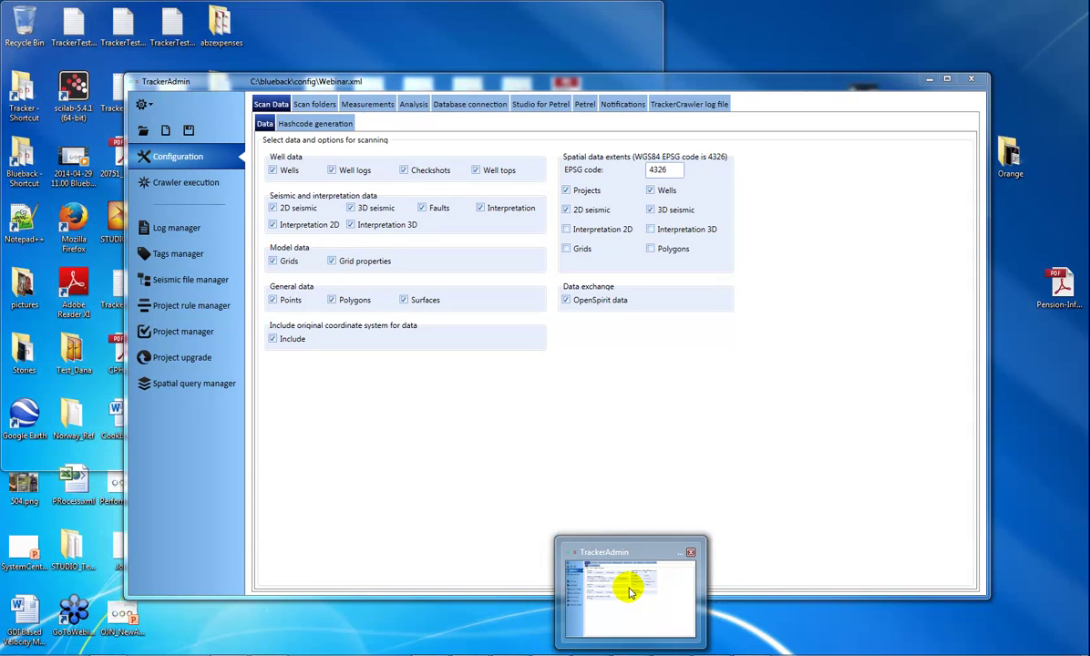
left_click(628, 592)
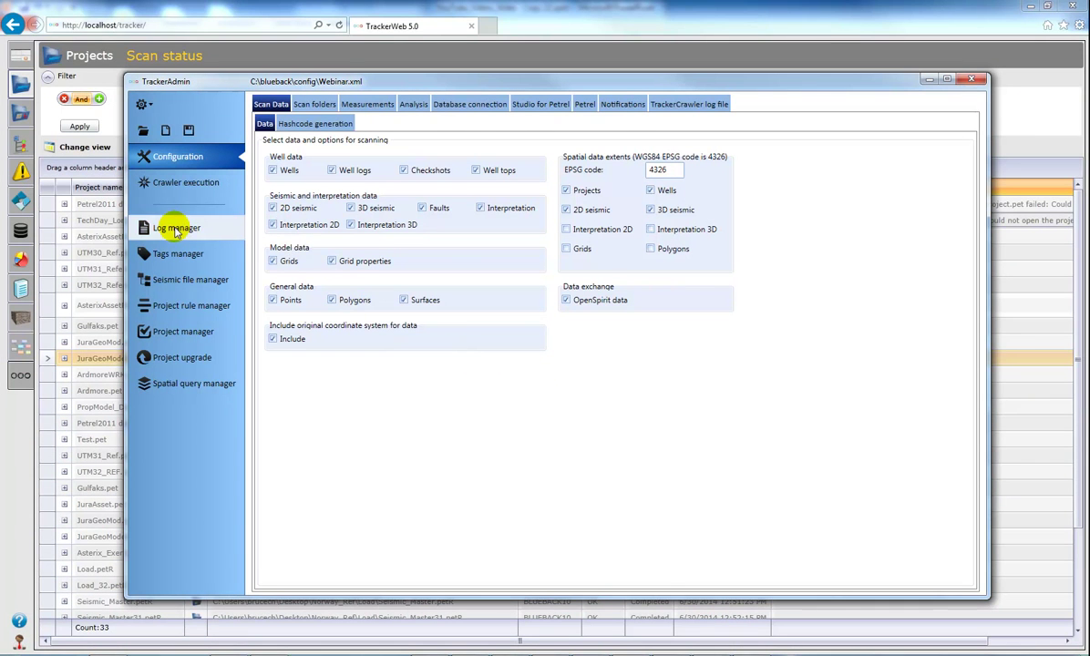
left_click(176, 230)
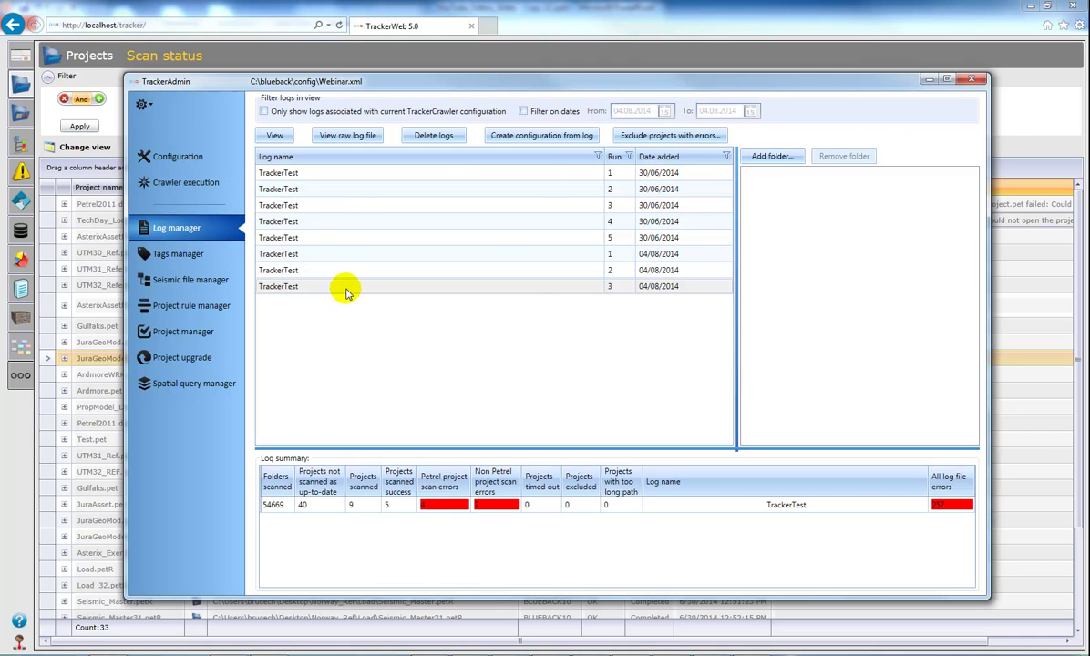
left_click(588, 287)
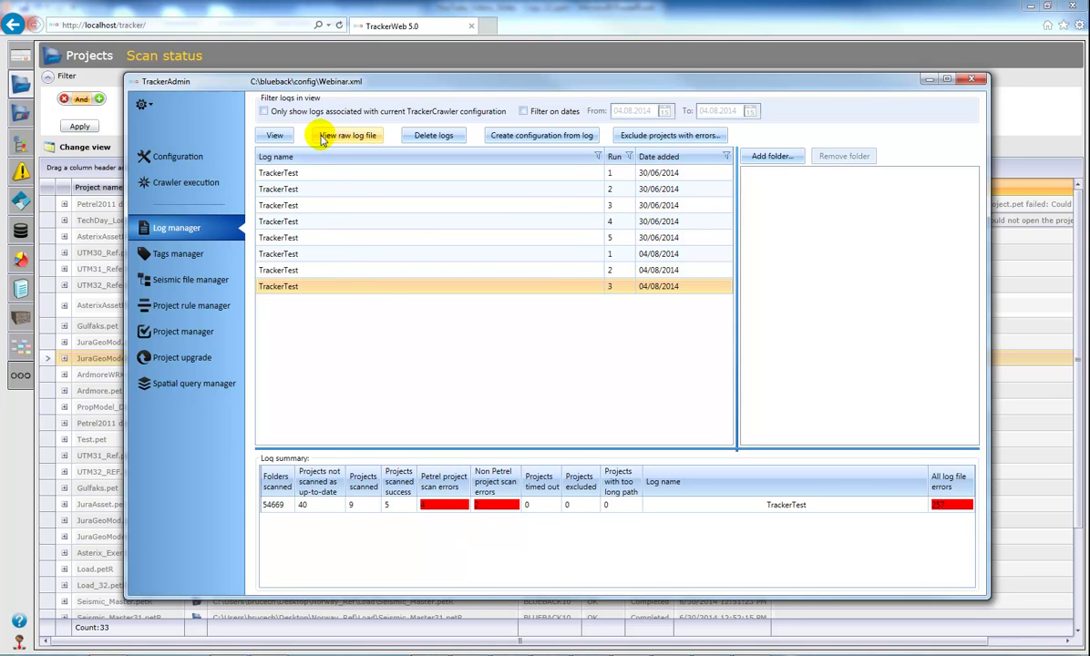
left_click(322, 139)
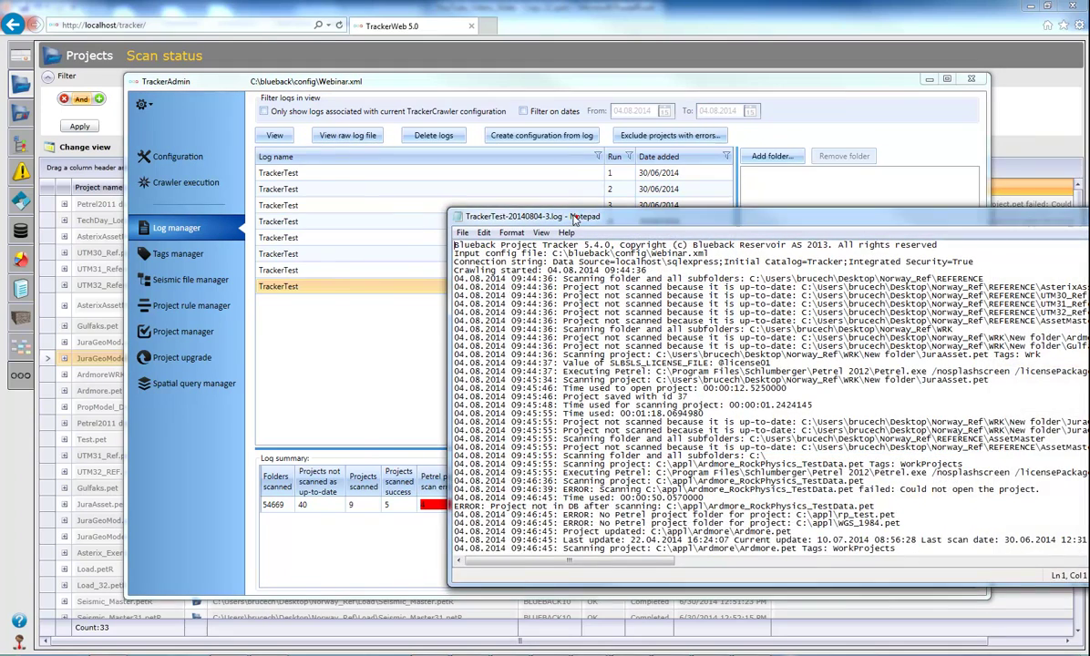
left_click_drag(574, 219, 459, 178)
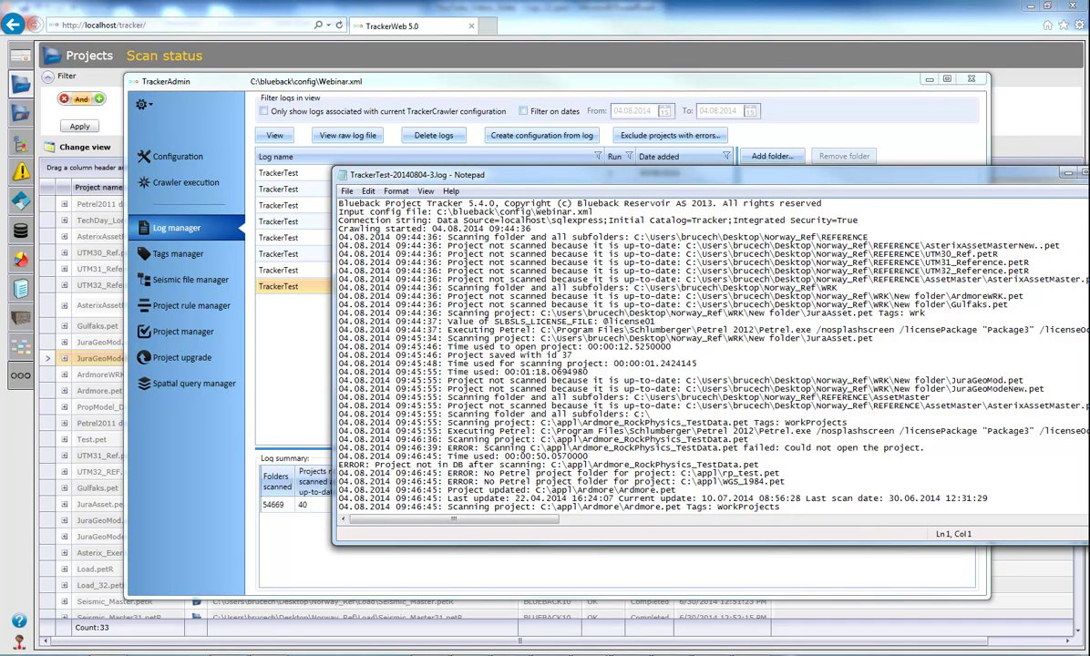
key("alt+F4")
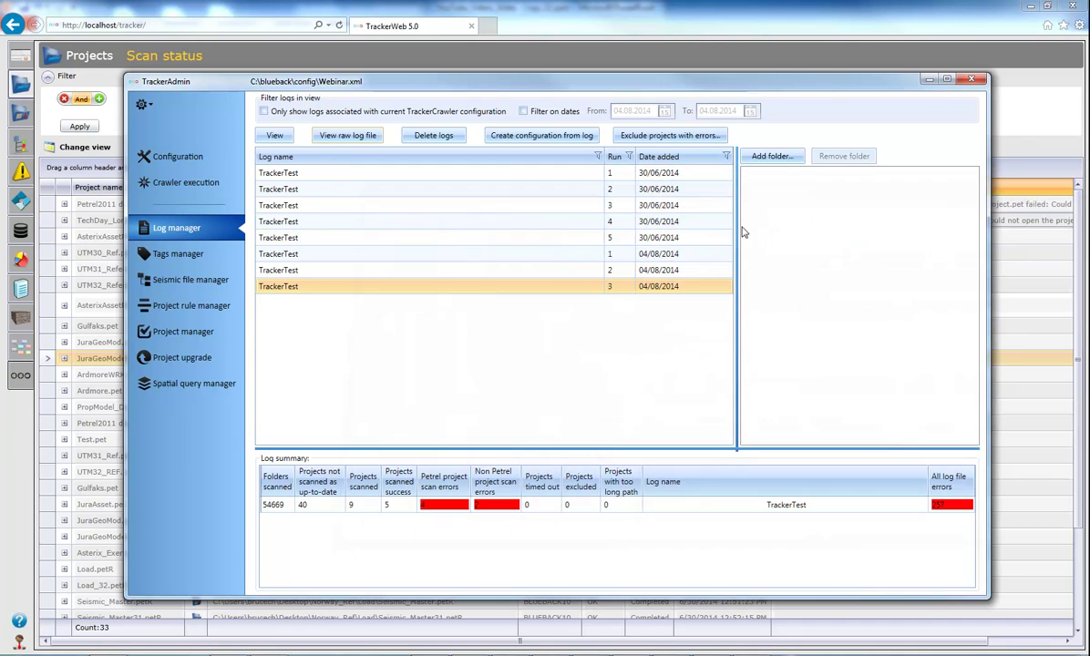
Open TrackerTest-20140804-3.log's errors sorted by project, reposition the window, and select WGS_1984.pet
double_click(448, 506)
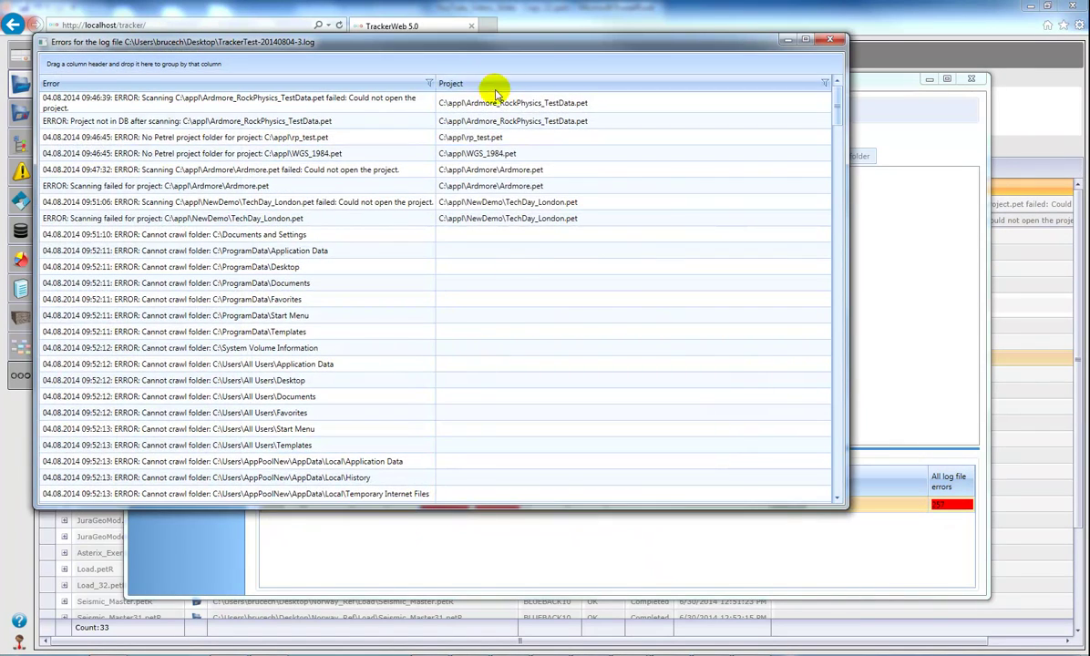
left_click(460, 80)
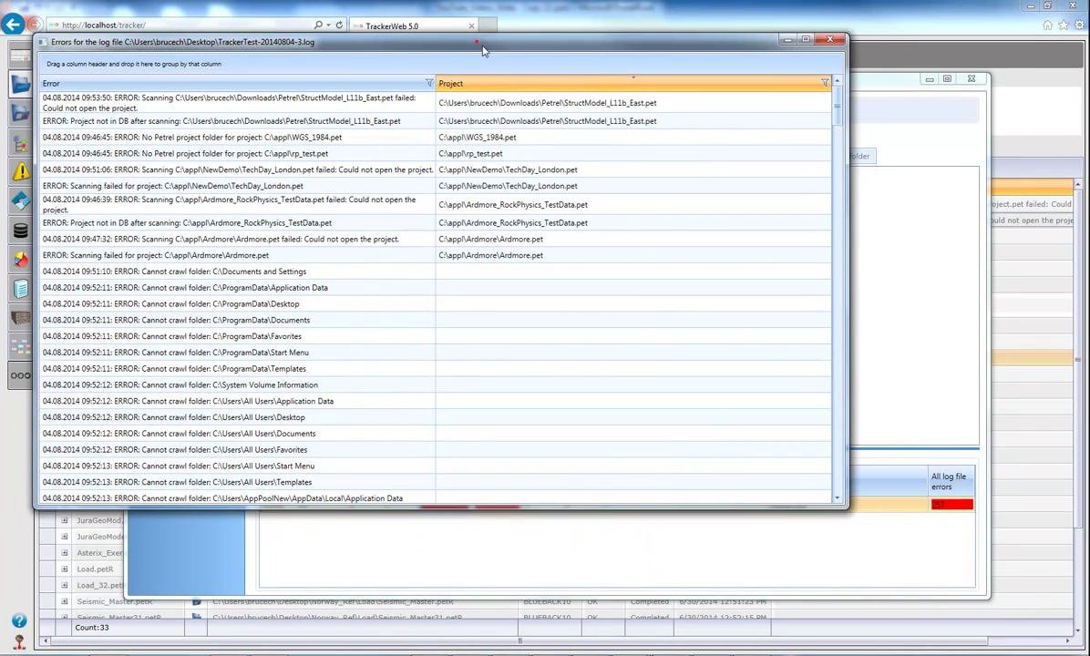
left_click_drag(484, 50, 675, 105)
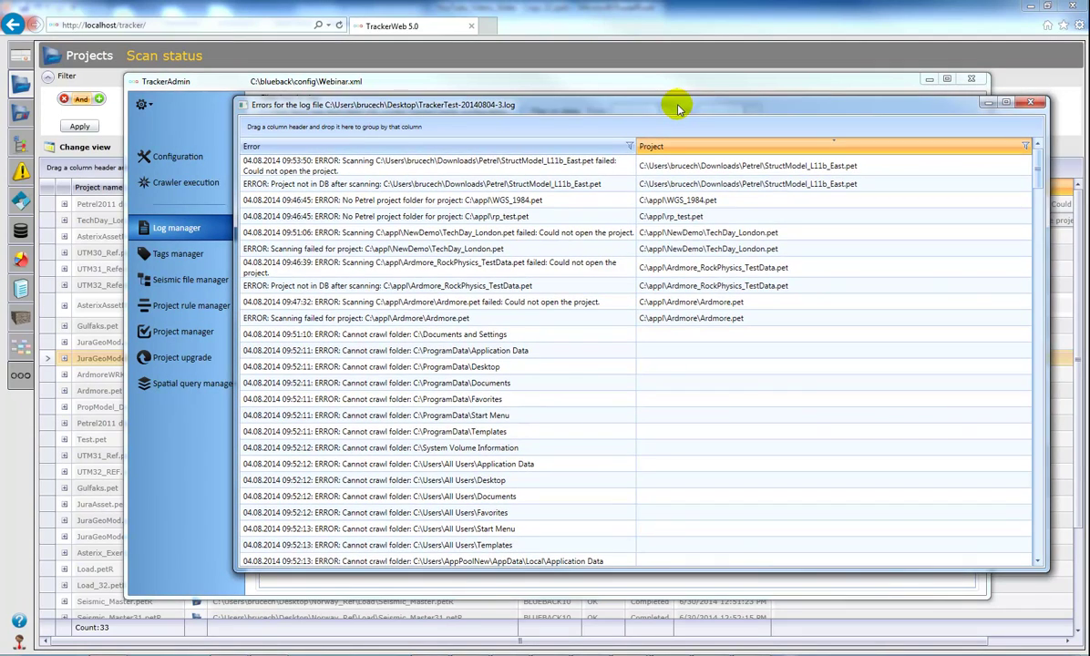
left_click_drag(651, 104, 624, 25)
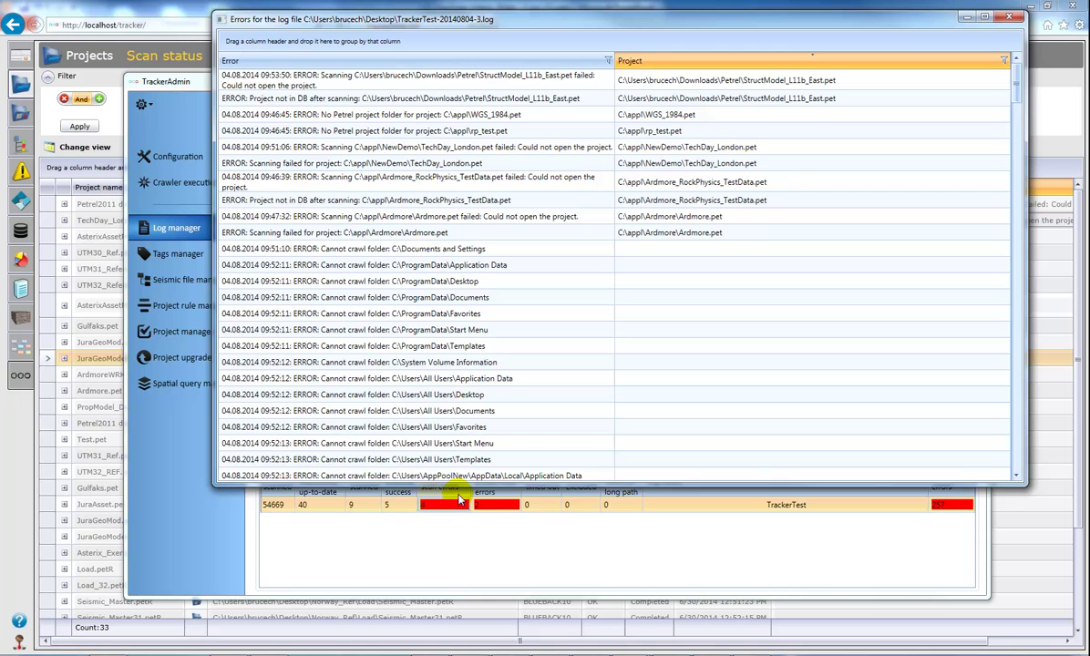
left_click_drag(463, 482, 469, 453)
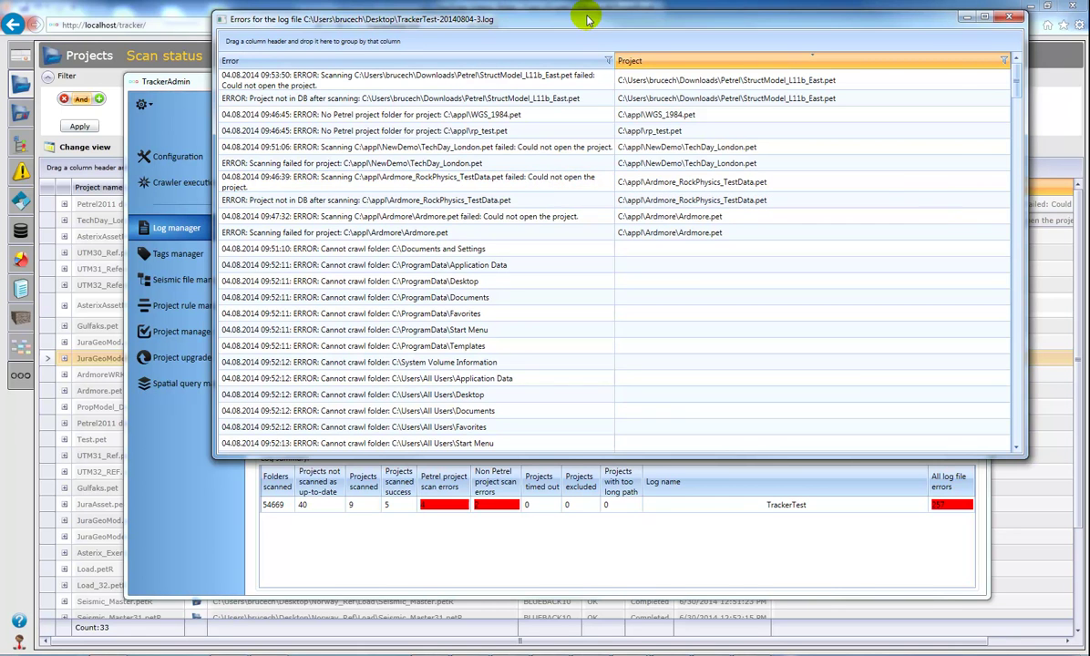
left_click_drag(584, 14, 562, 98)
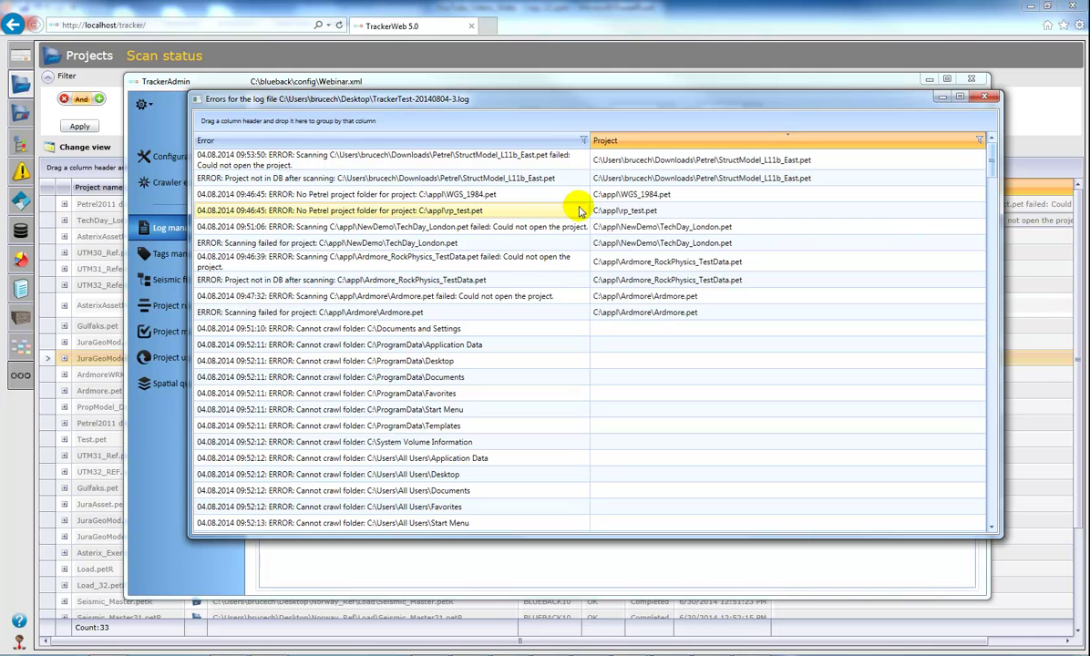
left_click(691, 196)
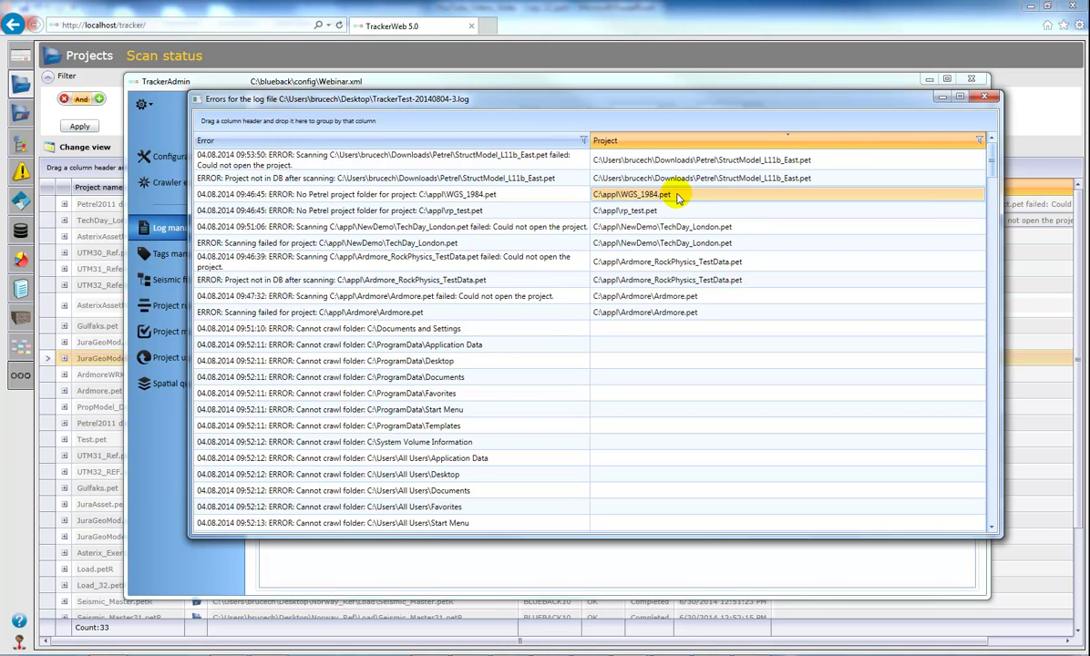
Close the errors window and go to Configuration > Scan folders > Exclude Projects
left_click(978, 100)
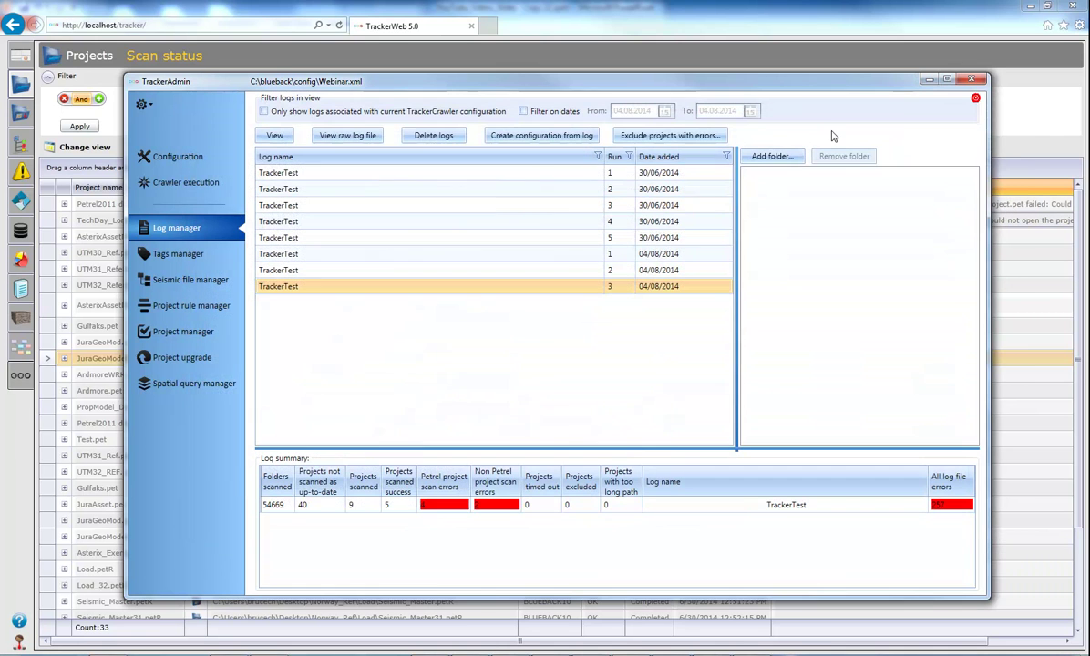
left_click(193, 159)
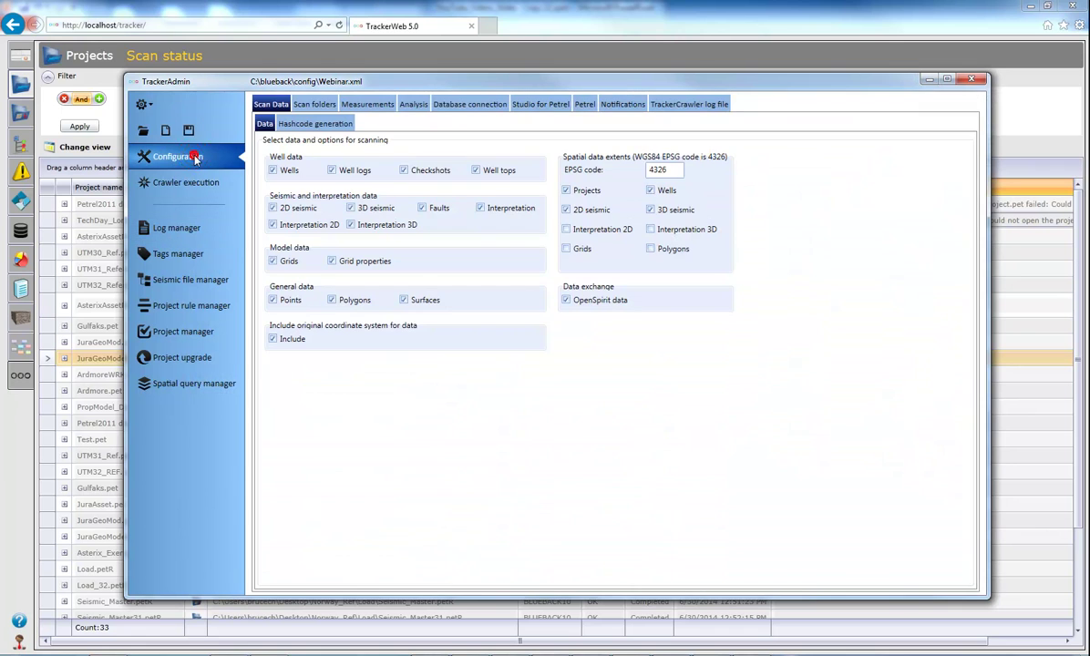
left_click(317, 106)
left_click(411, 152)
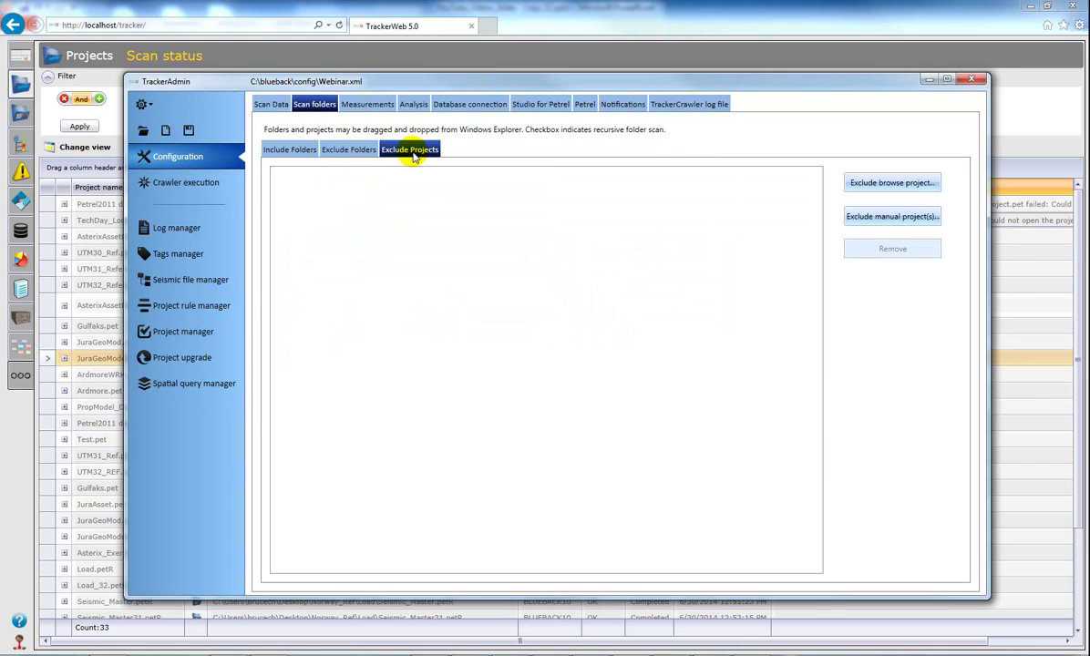
Manually add C:\appl\WGS_1984.pet to the excluded projects list
left_click(873, 215)
left_click_drag(515, 206, 345, 164)
type("C:\\appl\\WGS_1984.pet")
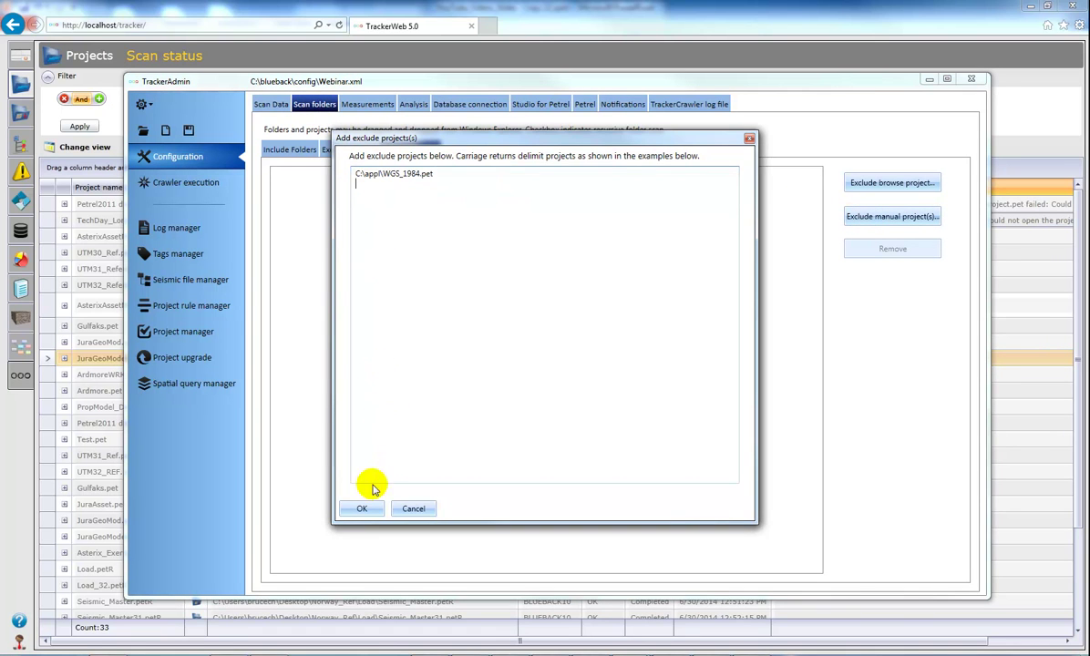
left_click(361, 509)
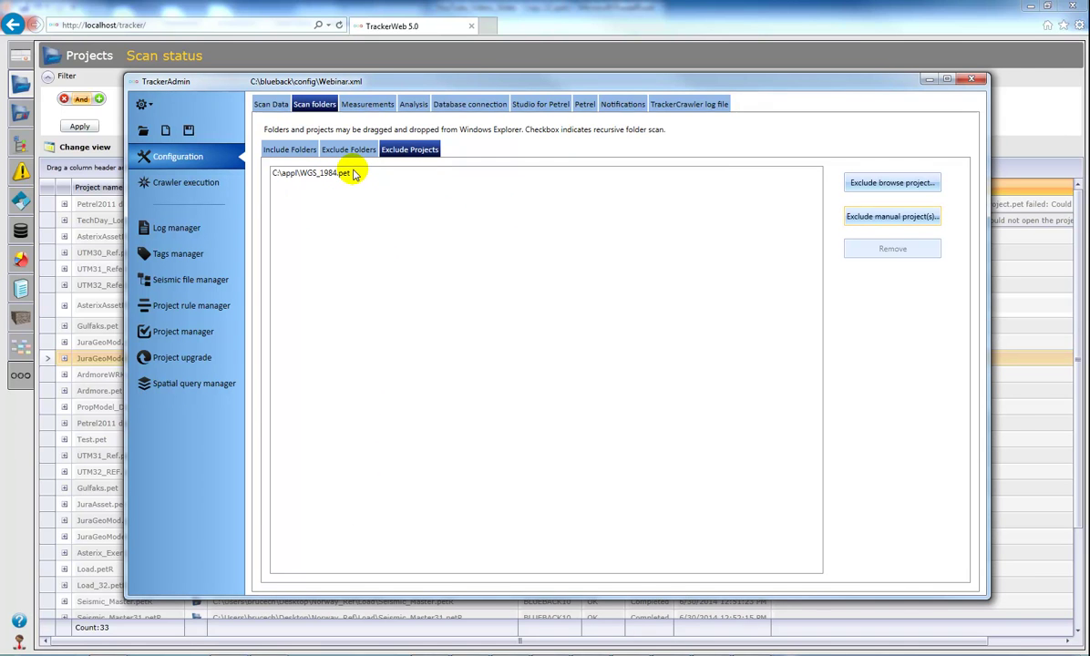
Remove the WGS_1984.pet exclusion and return to the Log manager
left_click(347, 173)
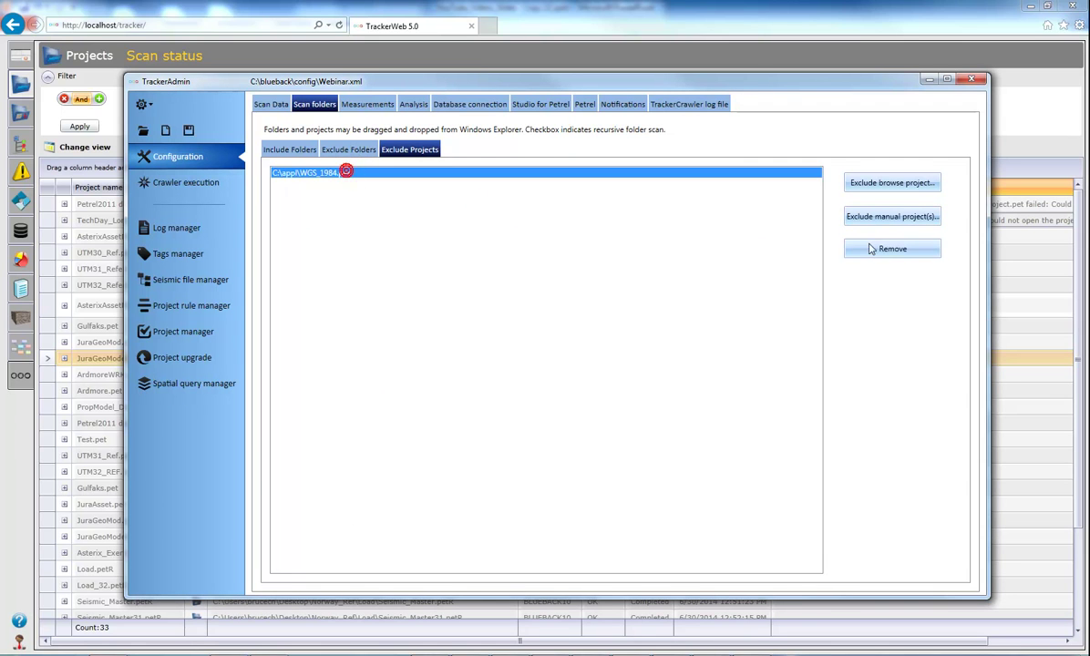
left_click(892, 247)
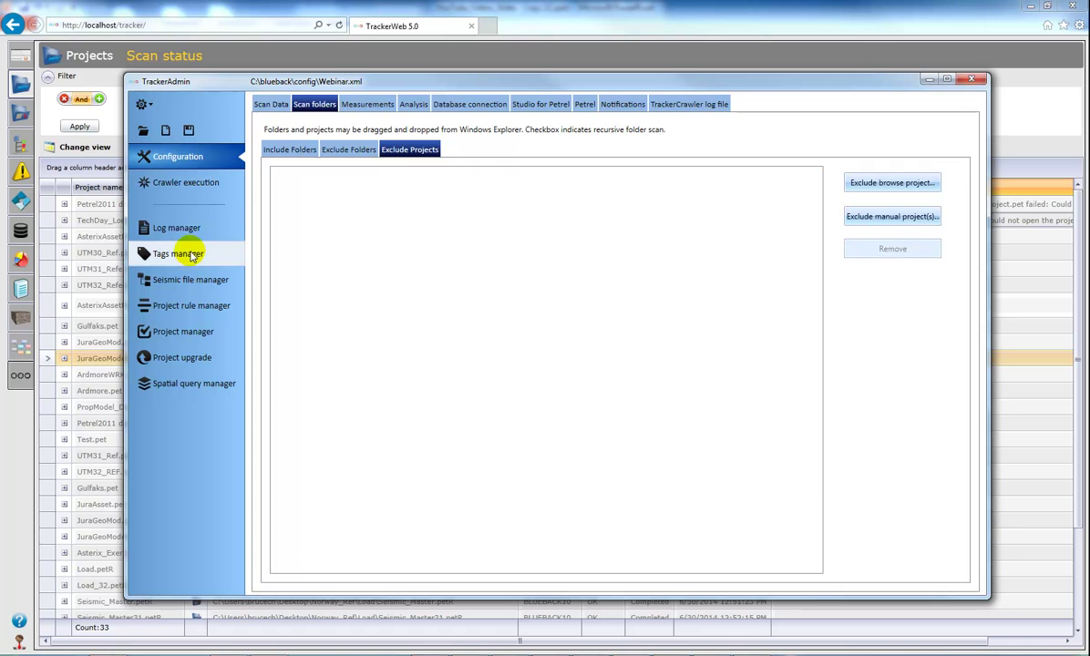
left_click(180, 230)
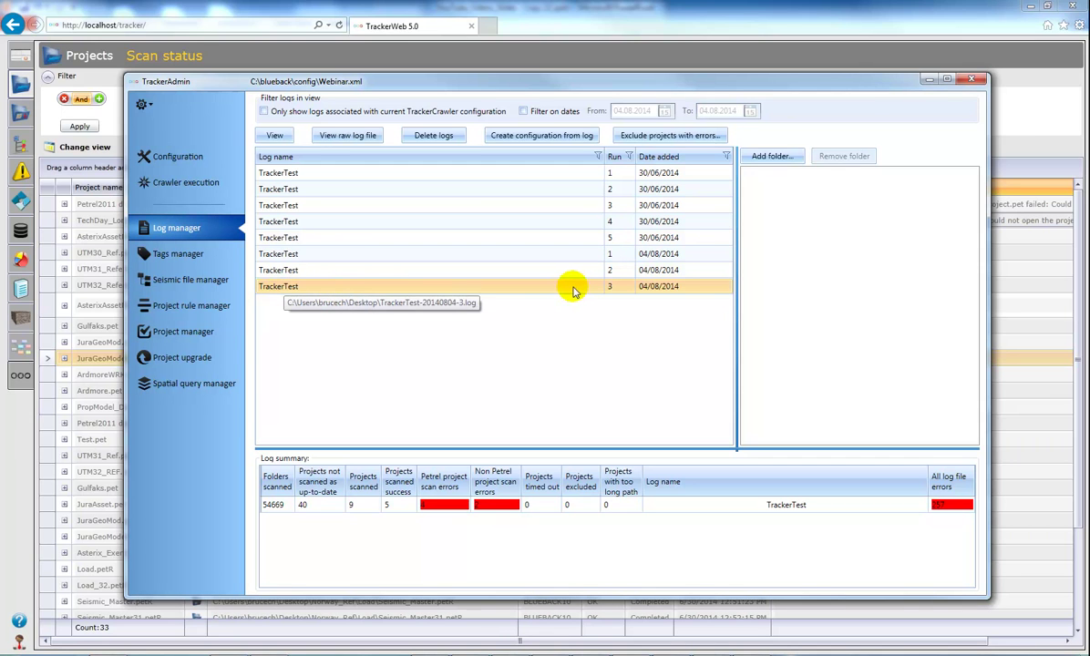
Exclude WGS_1984, Ardmore, TechDay_London and StructModel_L11b_East in config, leaving rp_test and Ardmore_RockPhysics_TestData unticked
left_click(662, 136)
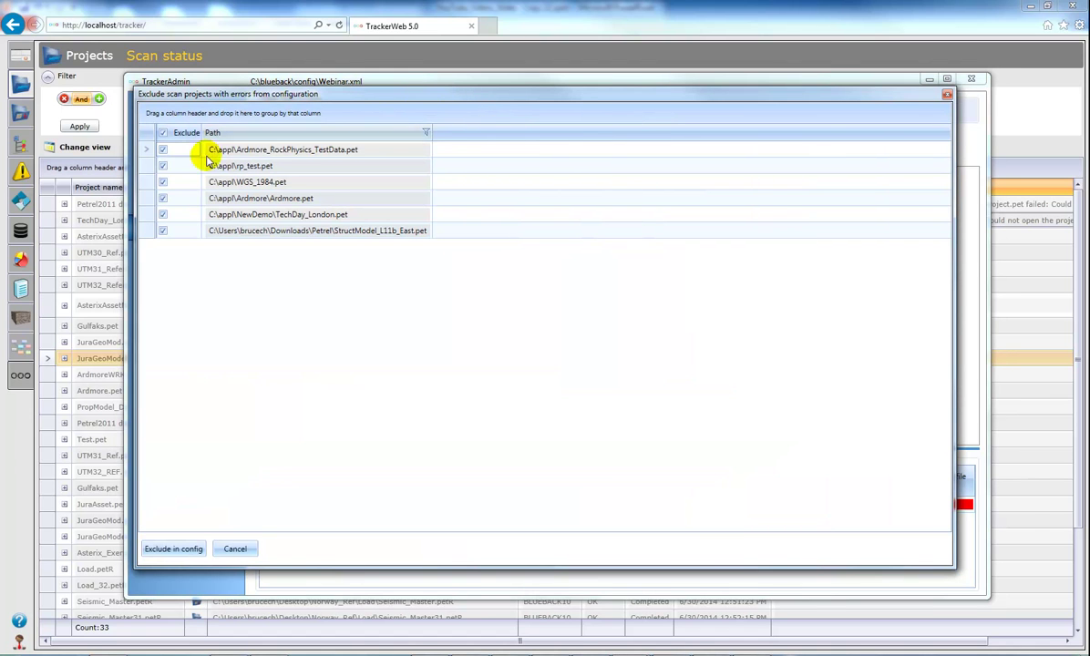
left_click(163, 150)
left_click(163, 166)
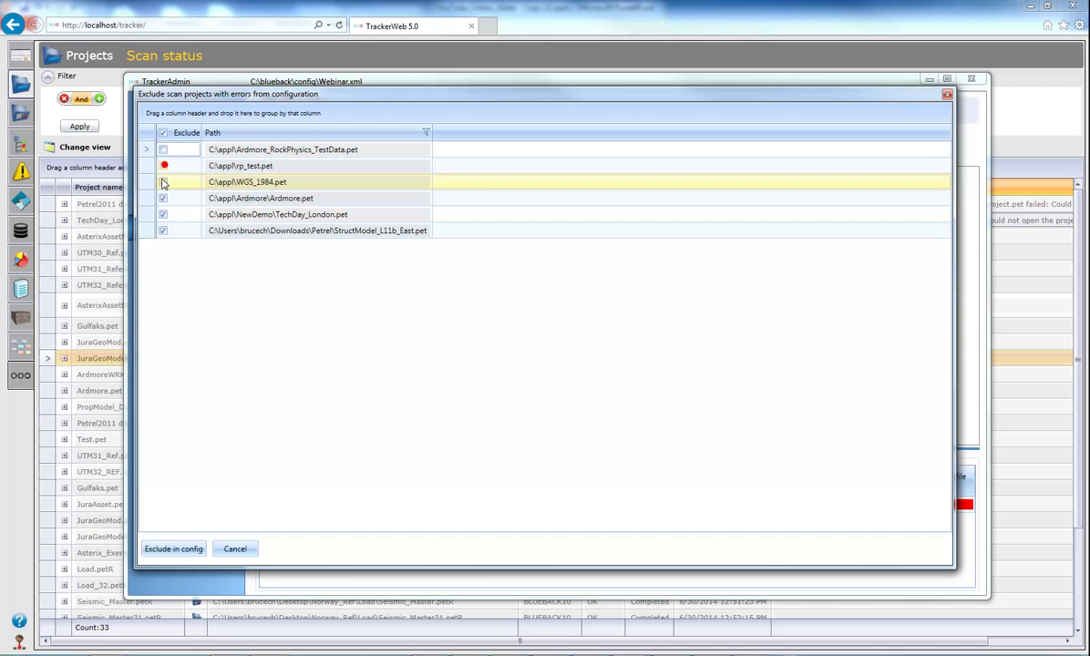
left_click(163, 181)
left_click(163, 197)
left_click(163, 215)
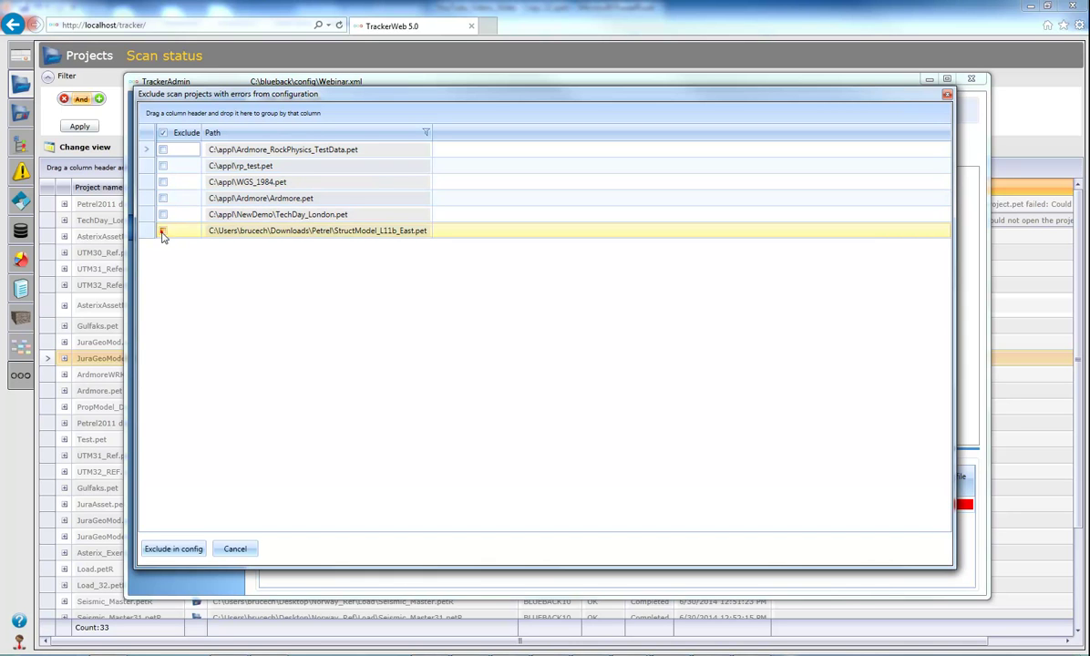
left_click(163, 214)
left_click(163, 198)
left_click(163, 182)
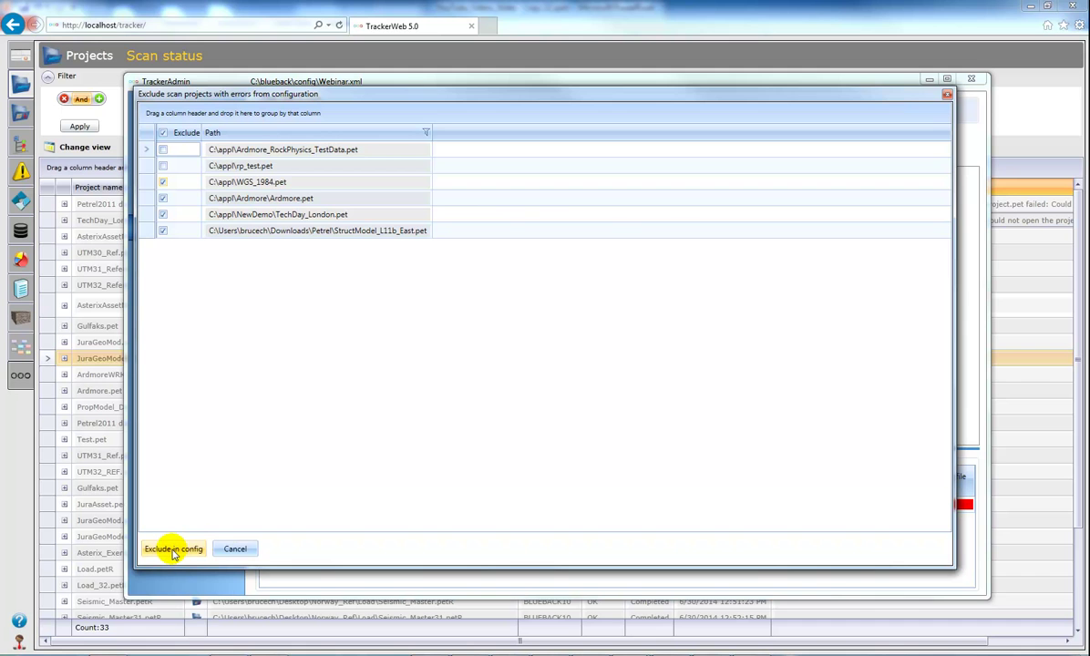
left_click(173, 550)
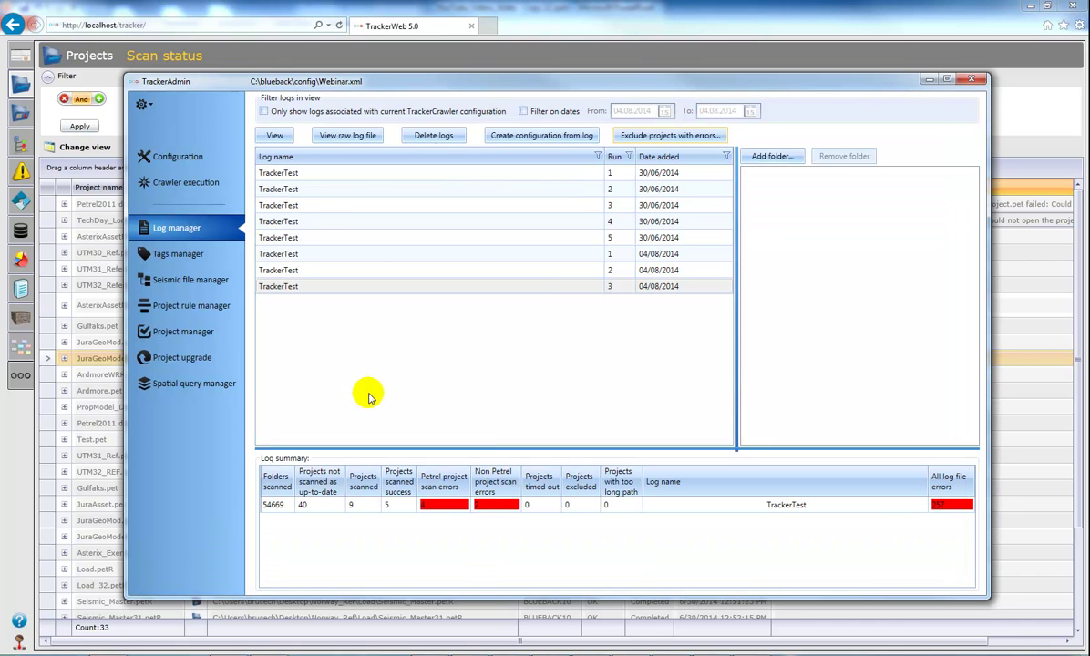
Review the four excluded project paths, WGS_1984 through StructModel_L11b_East, in Configuration
left_click(195, 157)
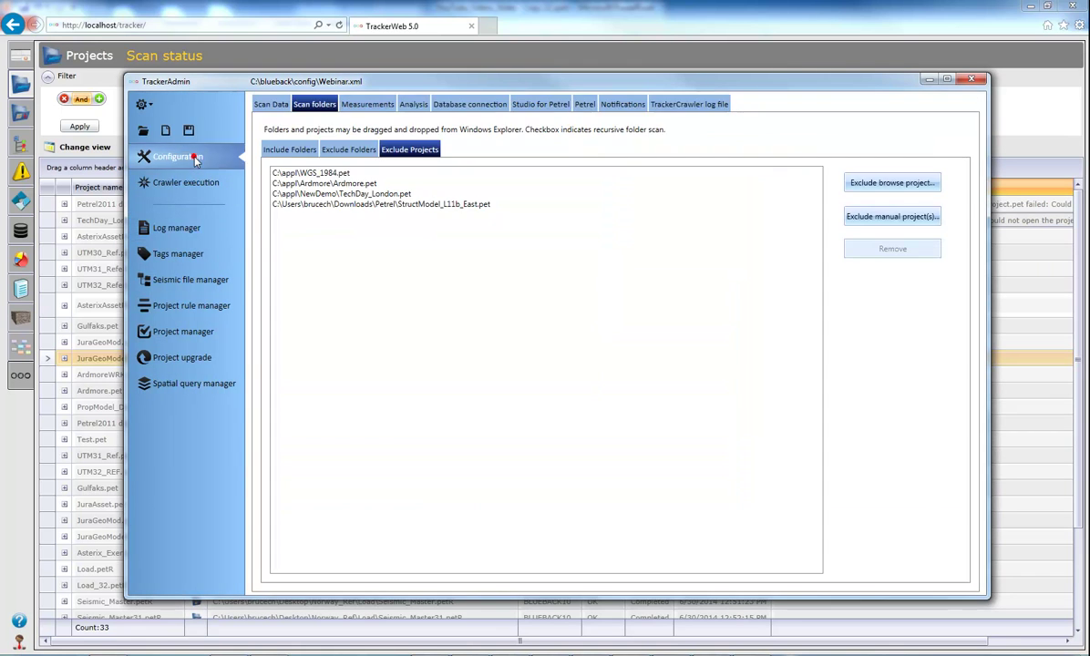
left_click(344, 173)
left_click(346, 183)
left_click(347, 194)
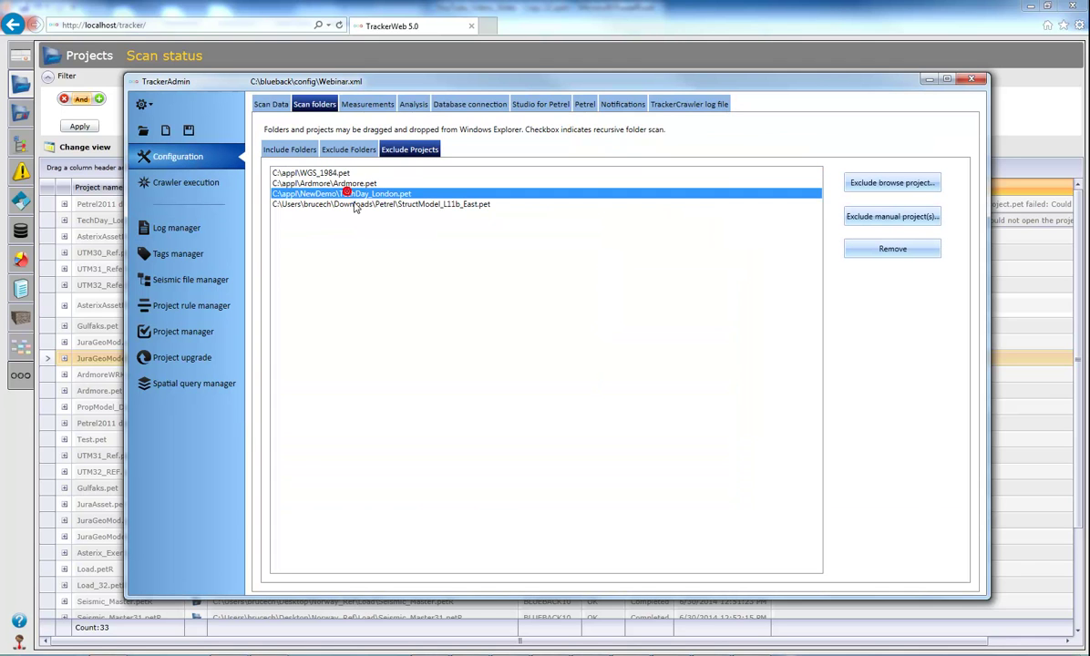
left_click(351, 203)
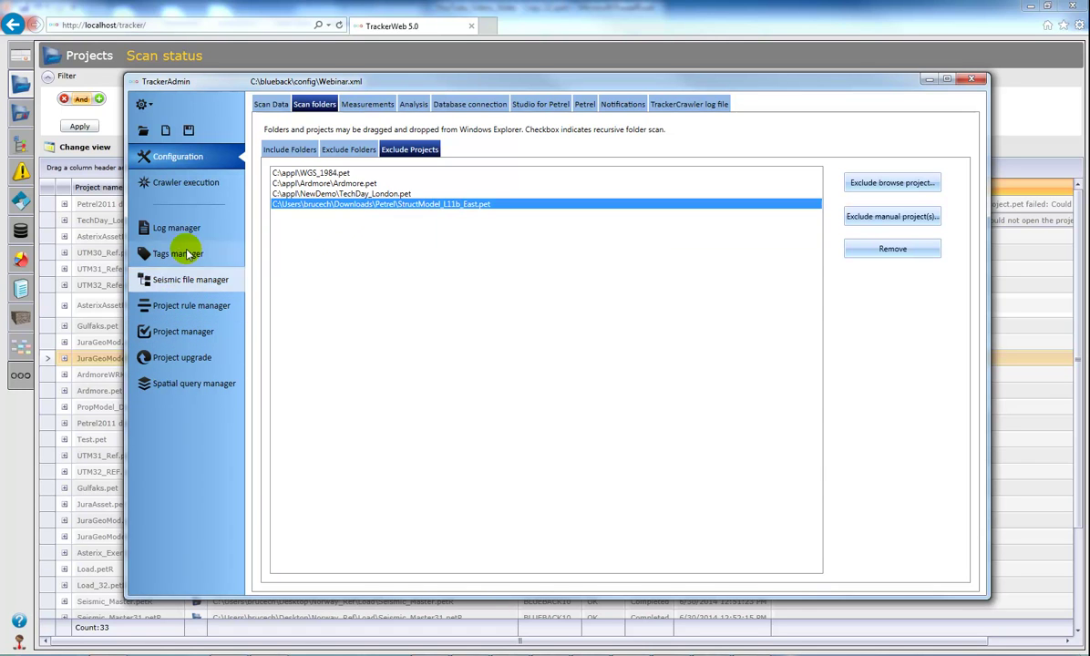
Return to the latest TrackerTest log in Log manager, then minimize TrackerAdmin to show TrackerWeb
left_click(179, 228)
left_click(378, 285)
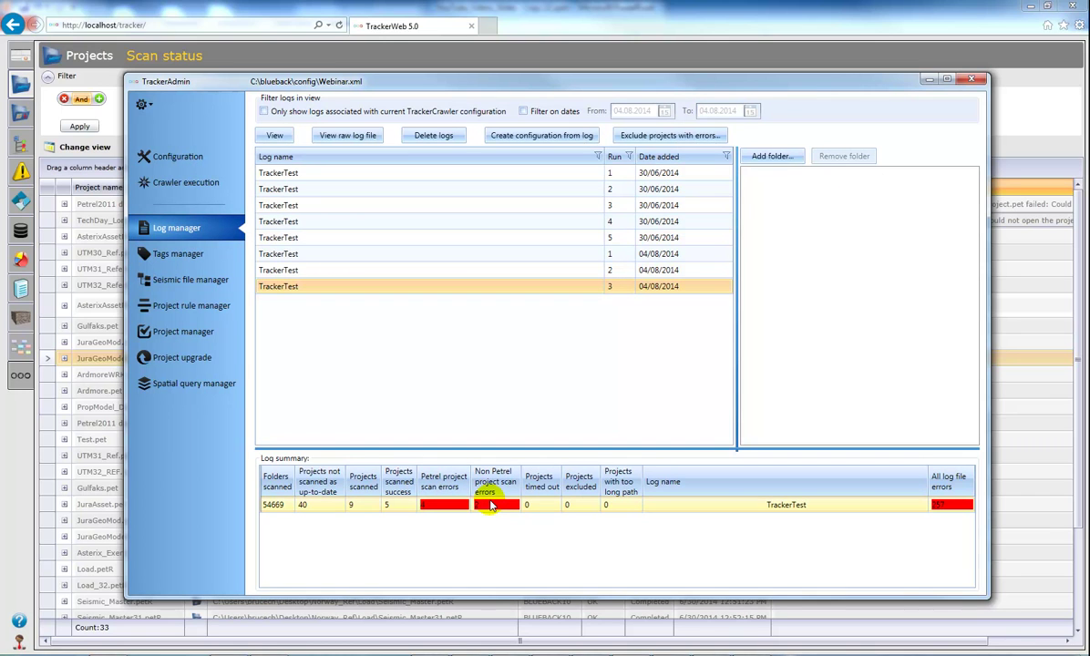
left_click(627, 650)
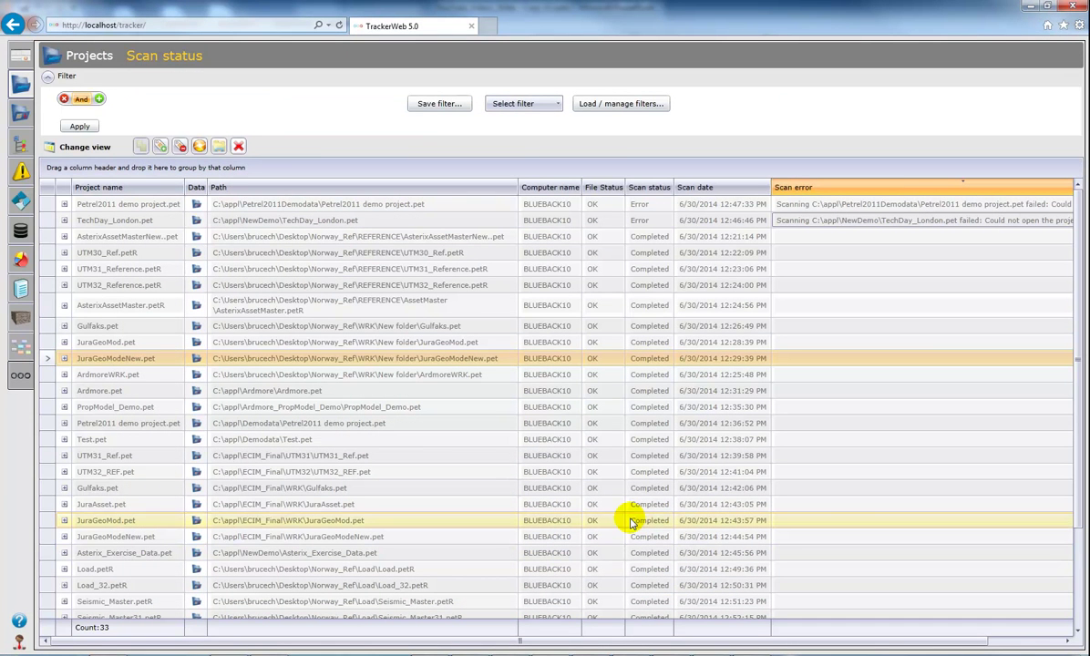